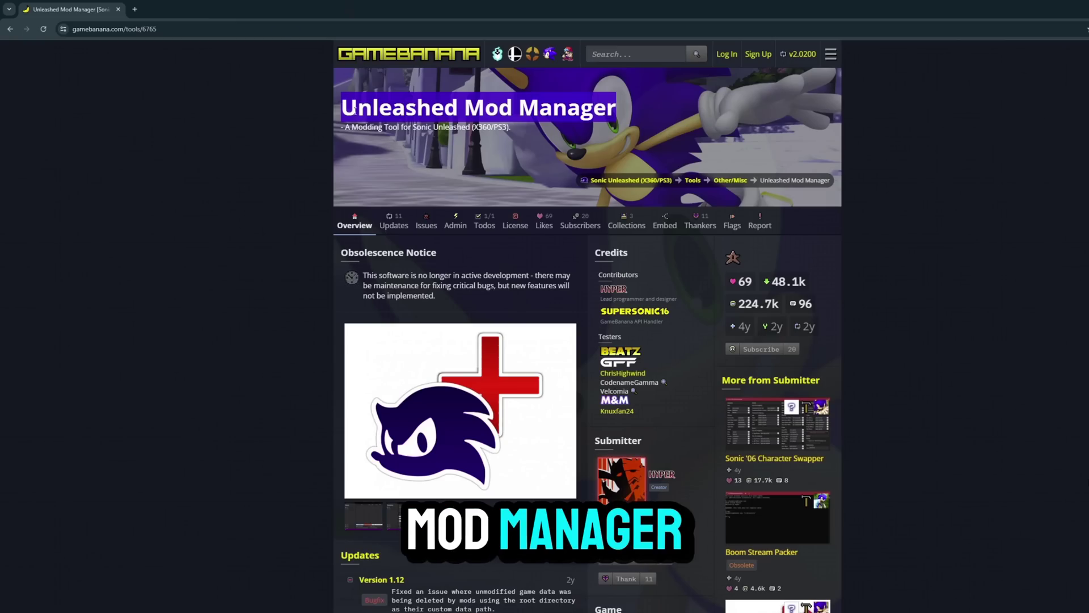
# Scroll down the r/Roms Megathread's Microsoft Xbox 360 list of Redump links
pyautogui.scroll(-12, 405, 306)
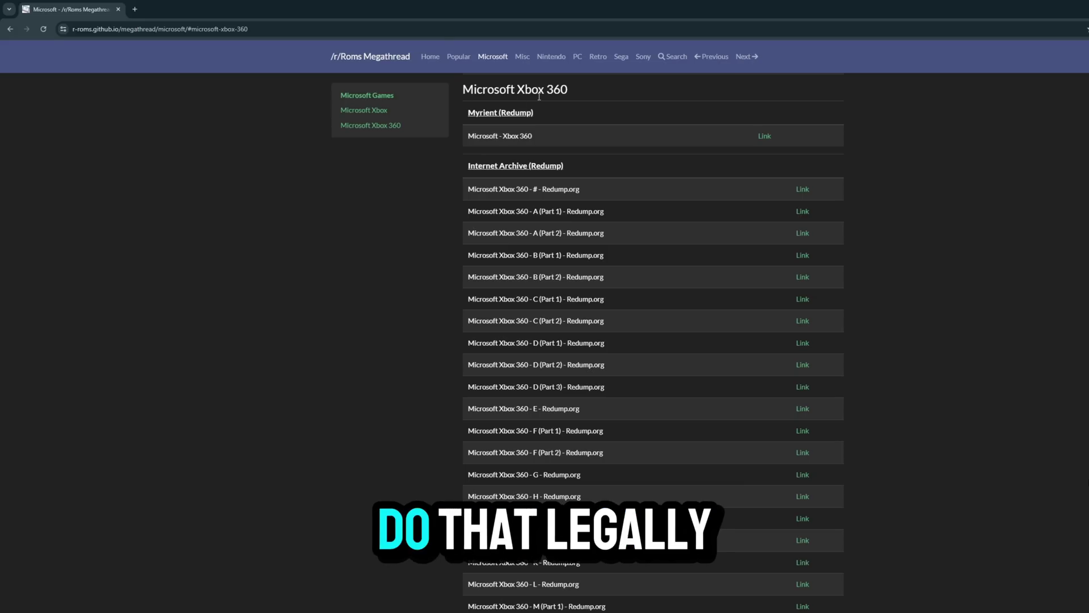
pyautogui.scroll(-10, 617, 202)
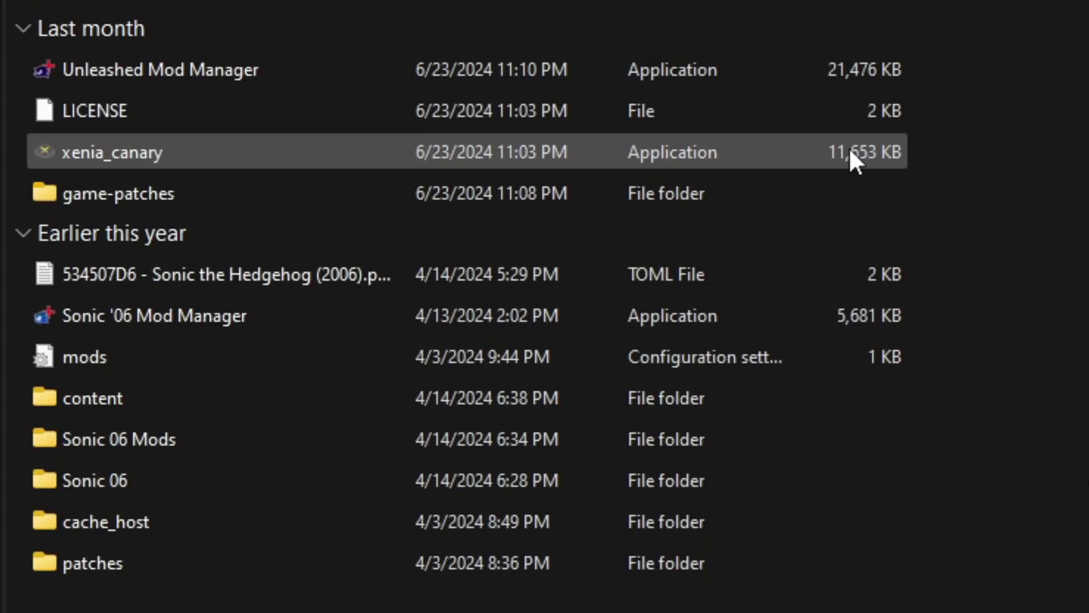
# Launch xenia_canary.exe once and close it to generate xenia-canary.config
pyautogui.click(849, 152)
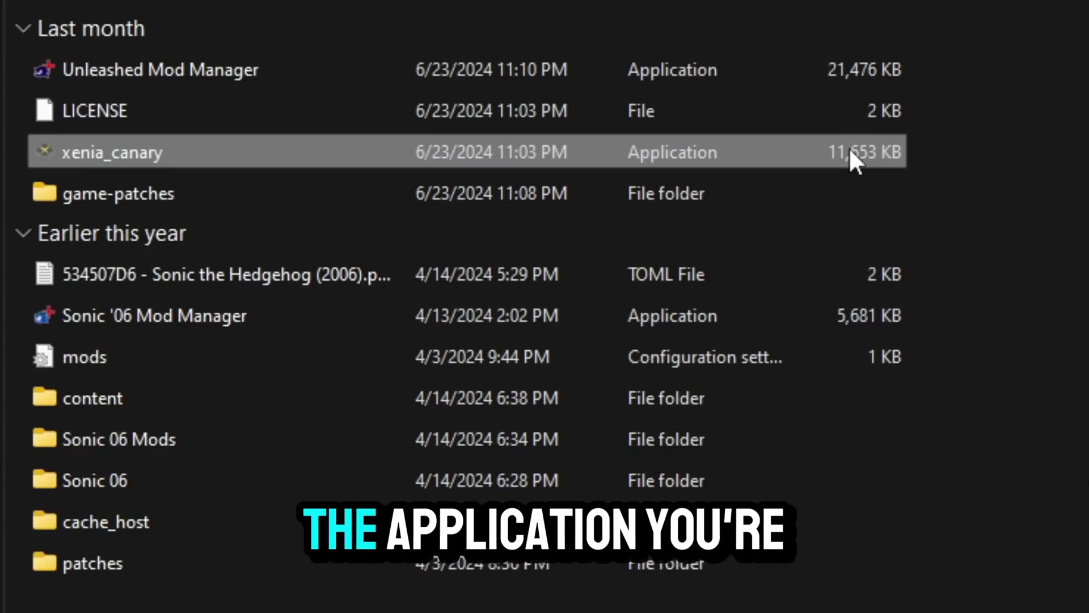
pyautogui.doubleClick(848, 152)
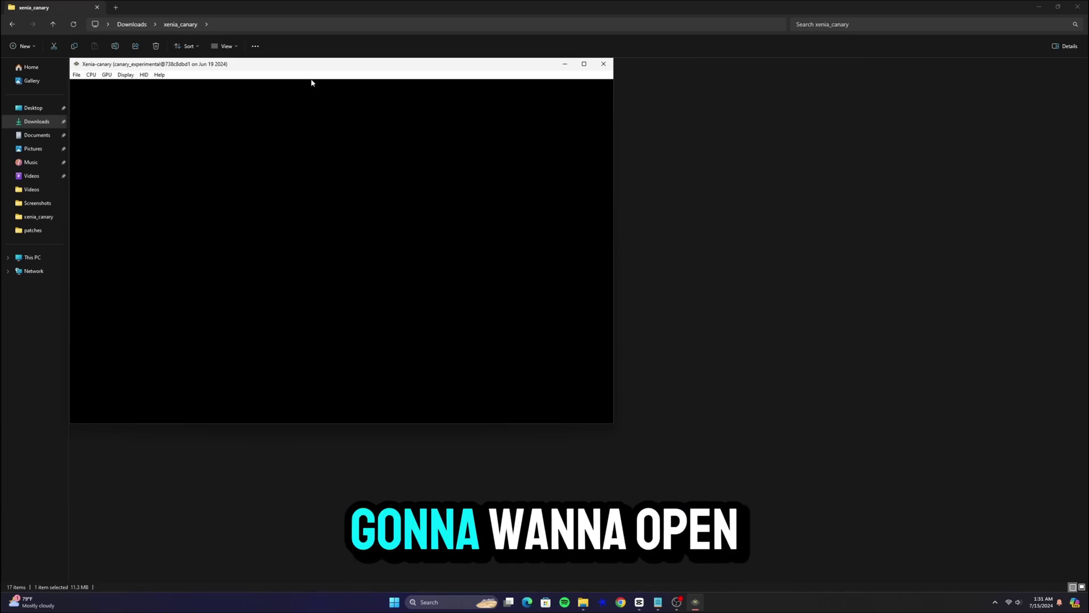
pyautogui.click(603, 64)
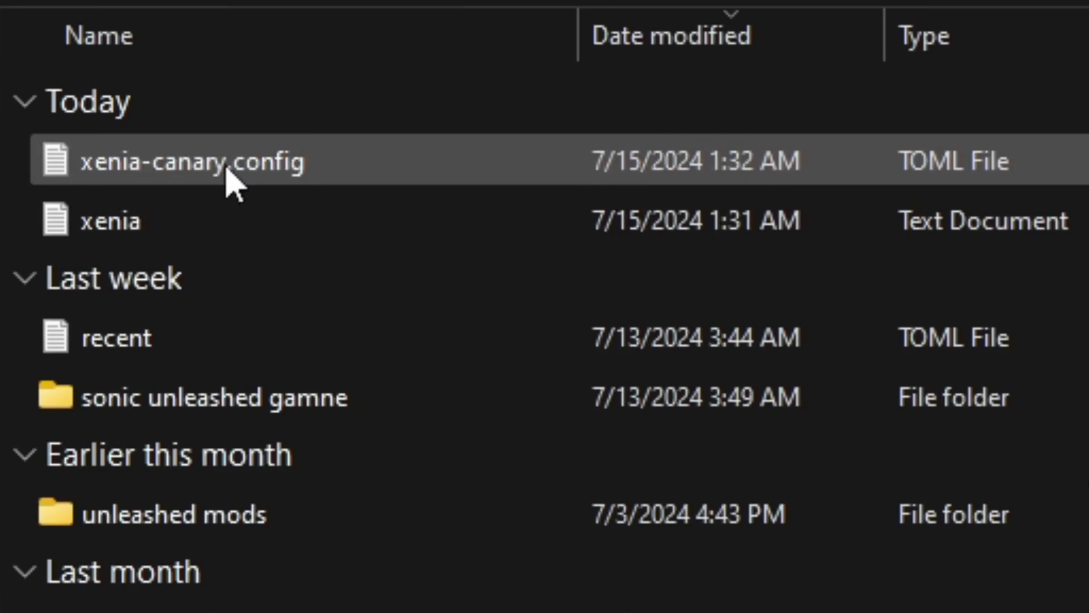
# Open xenia-canary.config in Notepad, keep apu_max_queued_frames at 16, and save the file
pyautogui.doubleClick(295, 170)
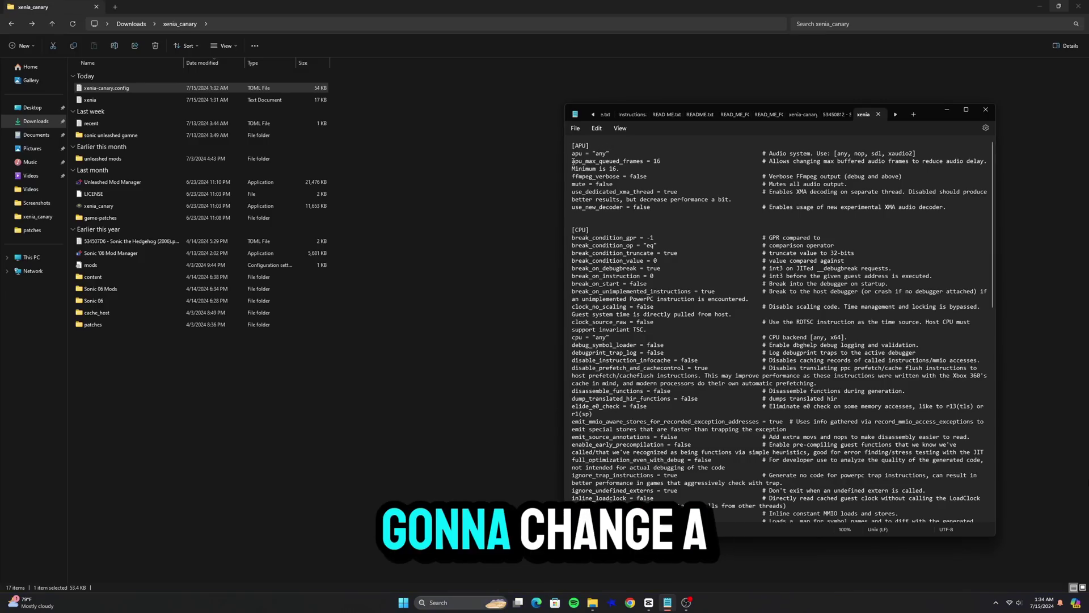
pyautogui.moveTo(595, 163); pyautogui.dragTo(648, 161)
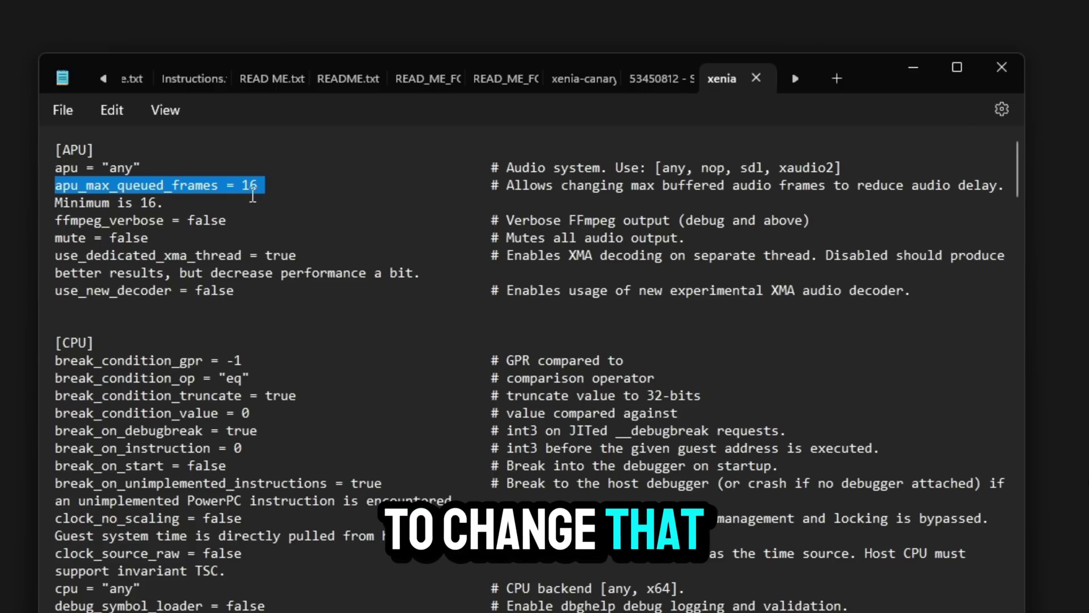
pyautogui.click(57, 117)
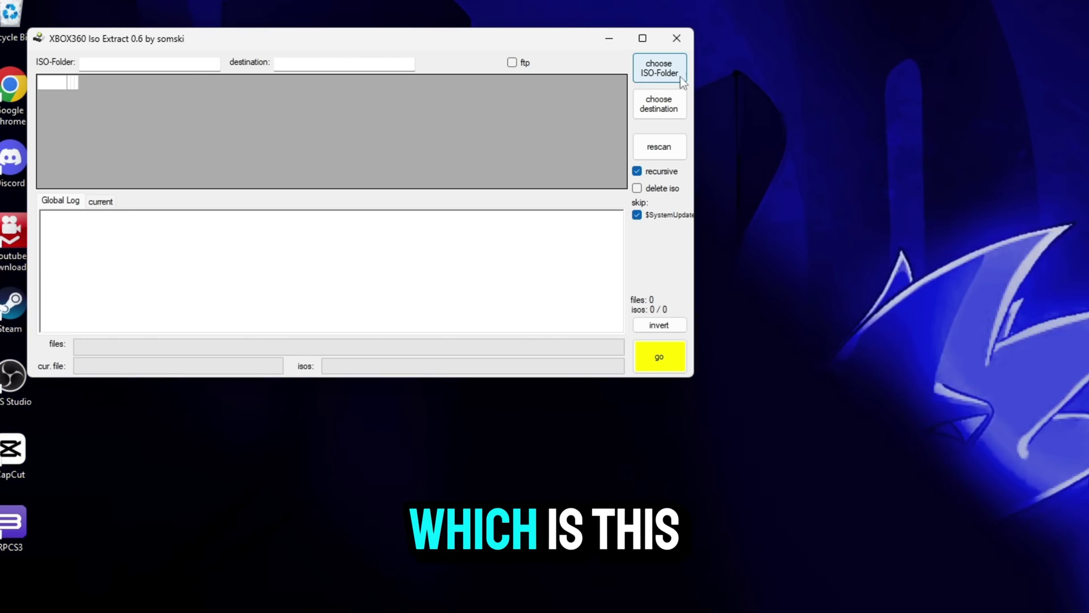
# Enlarge the extractor window and choose the sonic unleashed gamne folder as the ISO source
pyautogui.moveTo(694, 80); pyautogui.dragTo(1070, 85)
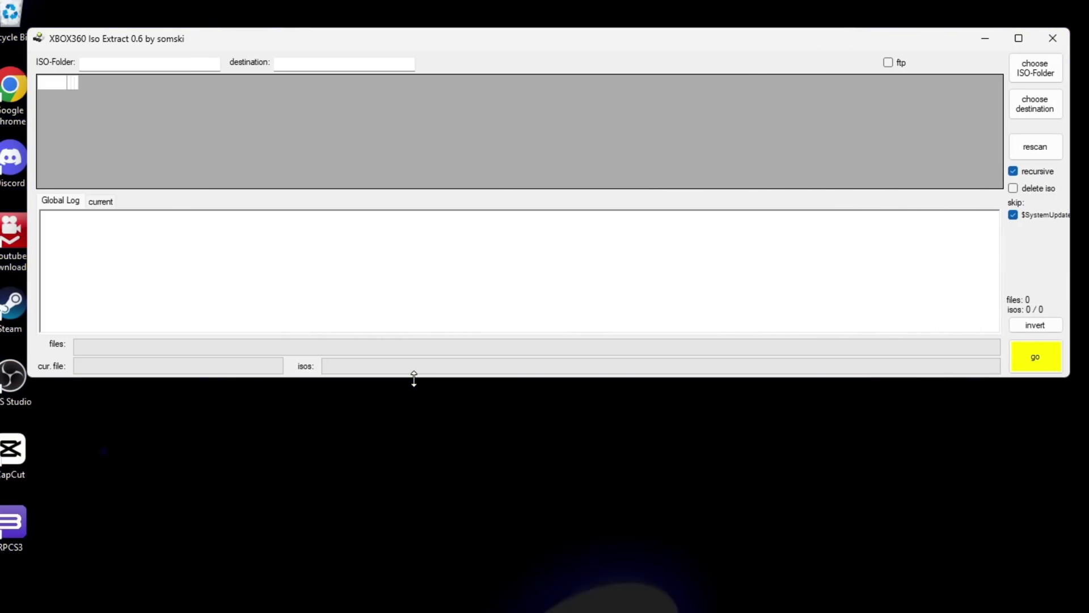
pyautogui.moveTo(413, 377); pyautogui.dragTo(445, 589)
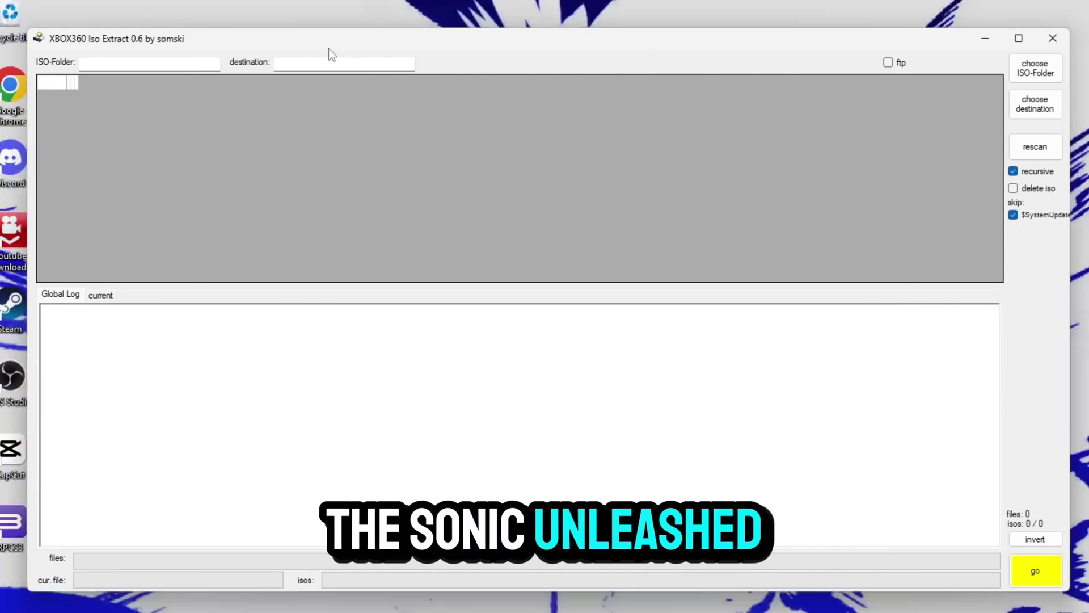
pyautogui.click(1035, 68)
pyautogui.scroll(-3, 928, 494)
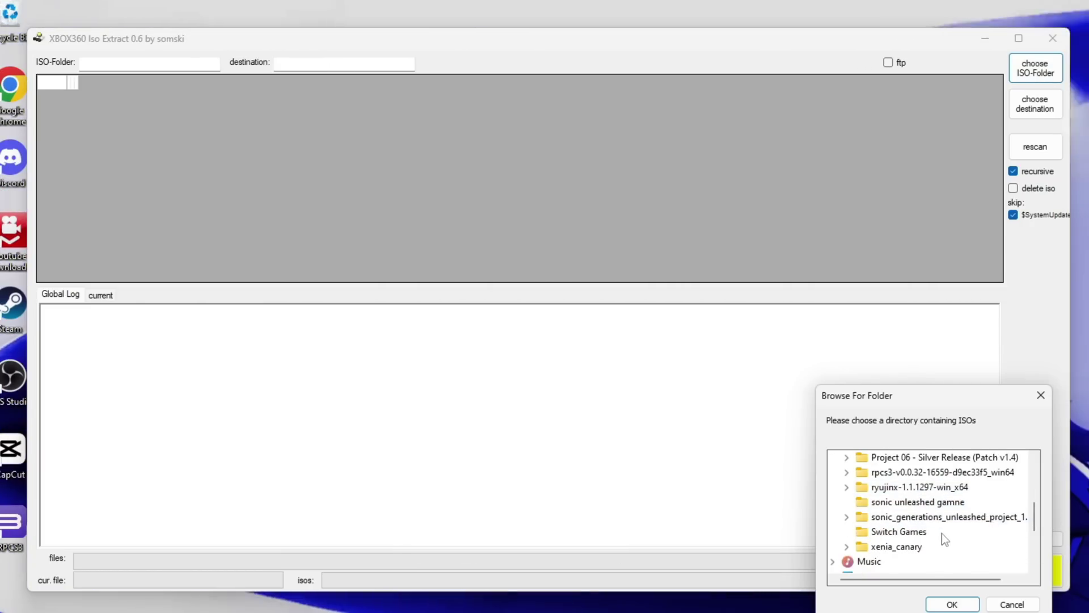
pyautogui.scroll(1, 930, 538)
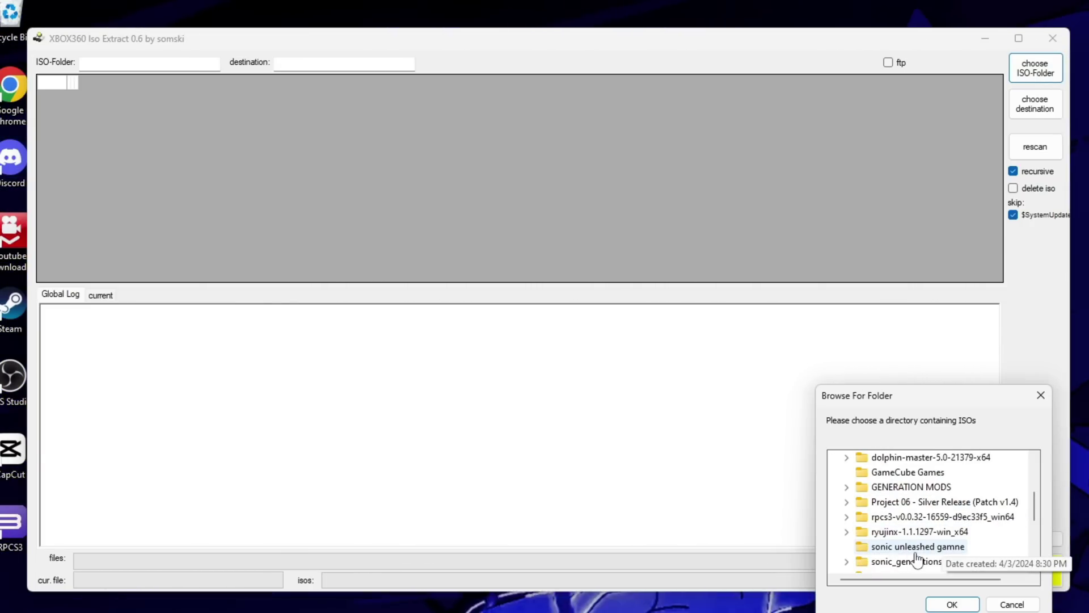
pyautogui.click(919, 547)
pyautogui.click(952, 604)
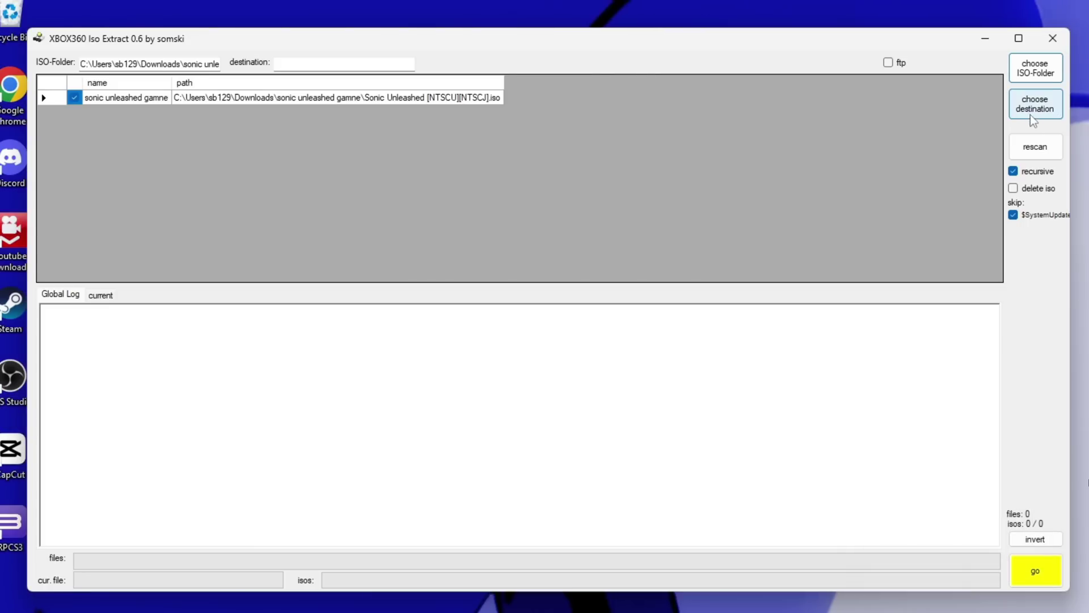
# Set the xenia_canary folder as the extraction destination
pyautogui.click(1031, 110)
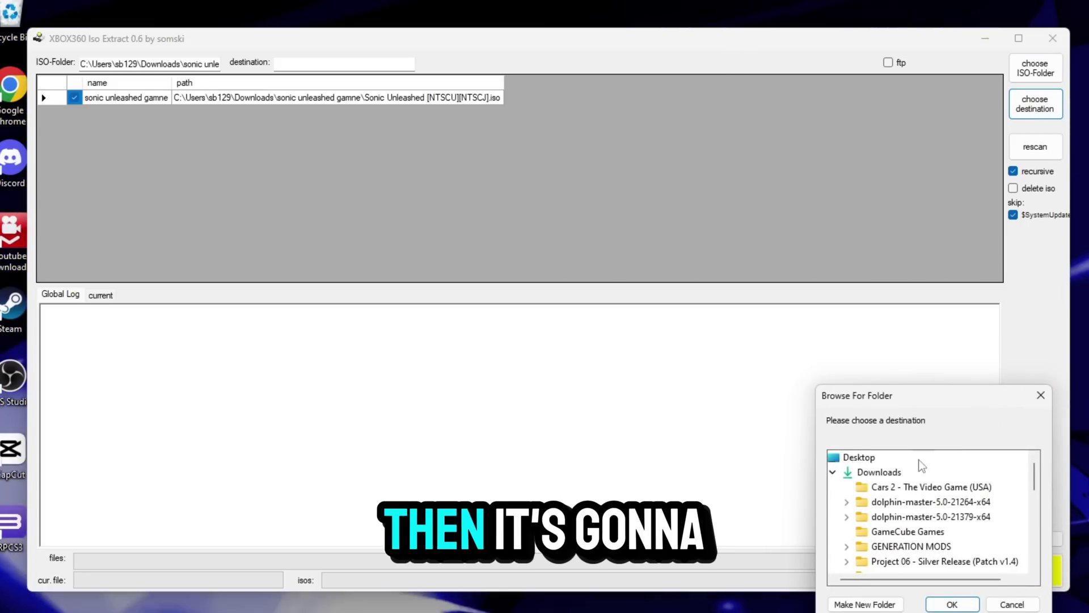
pyautogui.scroll(-1, 919, 471)
pyautogui.scroll(-1, 897, 539)
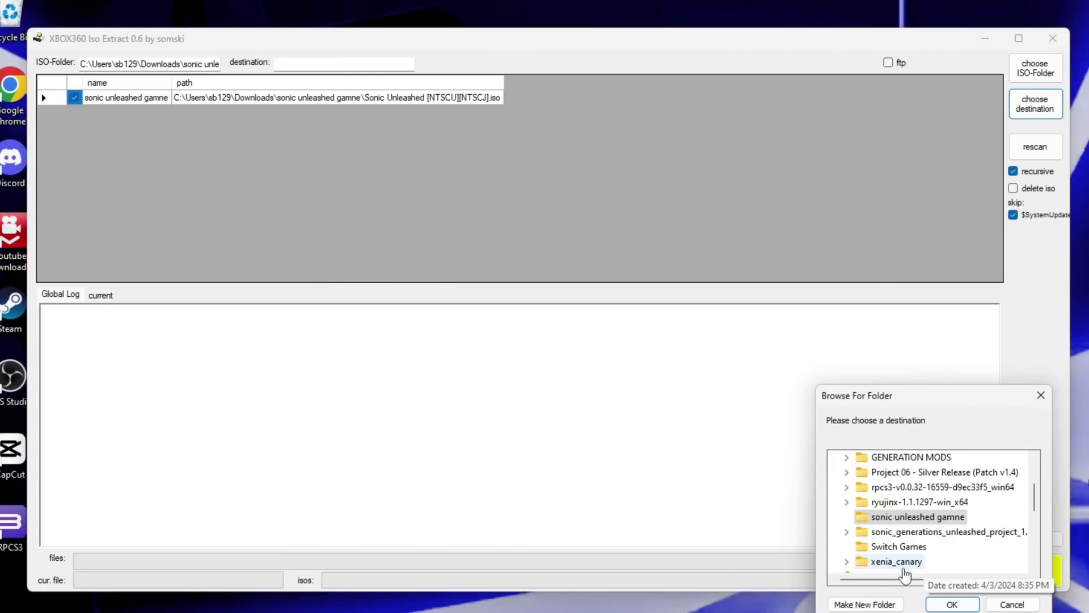
pyautogui.click(890, 562)
pyautogui.click(952, 604)
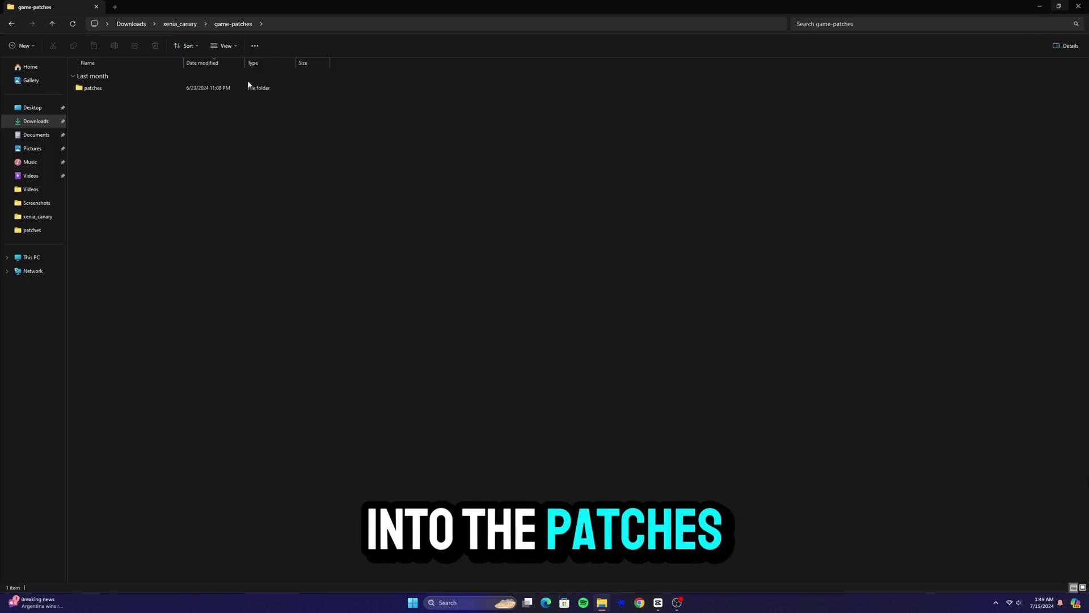
# Open the patches folder and the Sonic Unleashed (TU2) patch file
pyautogui.doubleClick(248, 86)
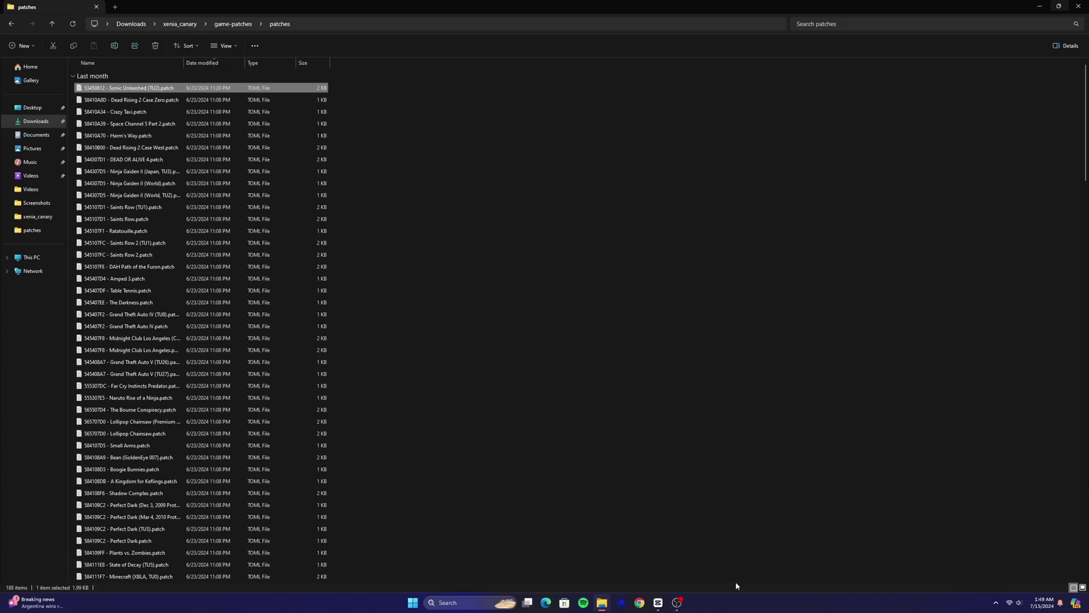
pyautogui.doubleClick(305, 90)
# Confirm the 60 FPS and Disable Color Adjustment blocks both read is_enabled = true
pyautogui.scroll(-1, 623, 192)
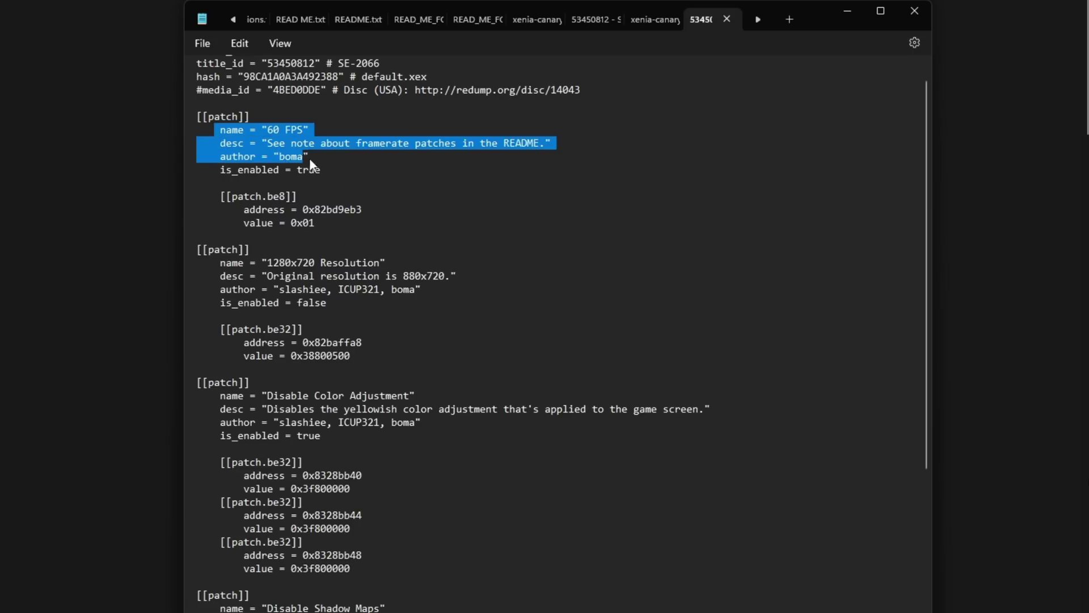
pyautogui.scroll(-3, 316, 180)
pyautogui.moveTo(197, 251); pyautogui.dragTo(324, 304)
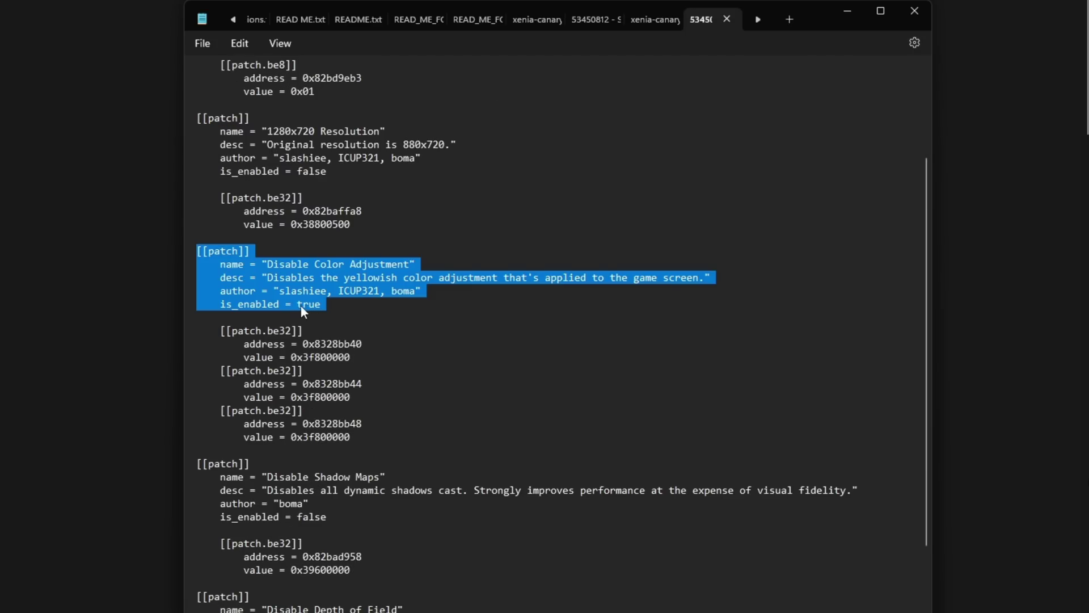
pyautogui.scroll(3, 409, 315)
pyautogui.moveTo(216, 129); pyautogui.dragTo(243, 142)
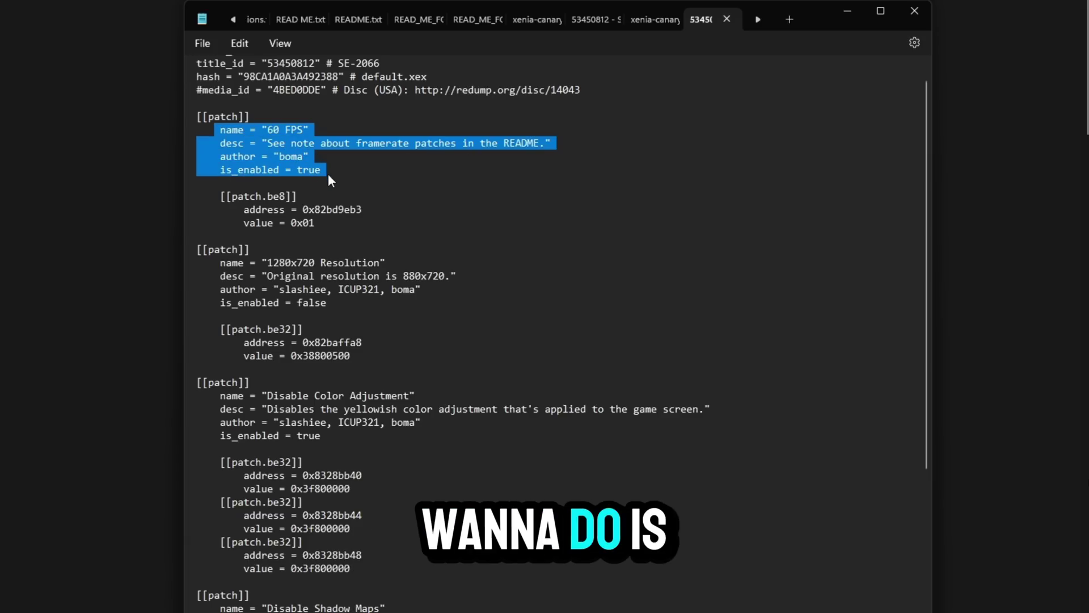
pyautogui.scroll(-3, 319, 173)
pyautogui.moveTo(197, 251); pyautogui.dragTo(300, 305)
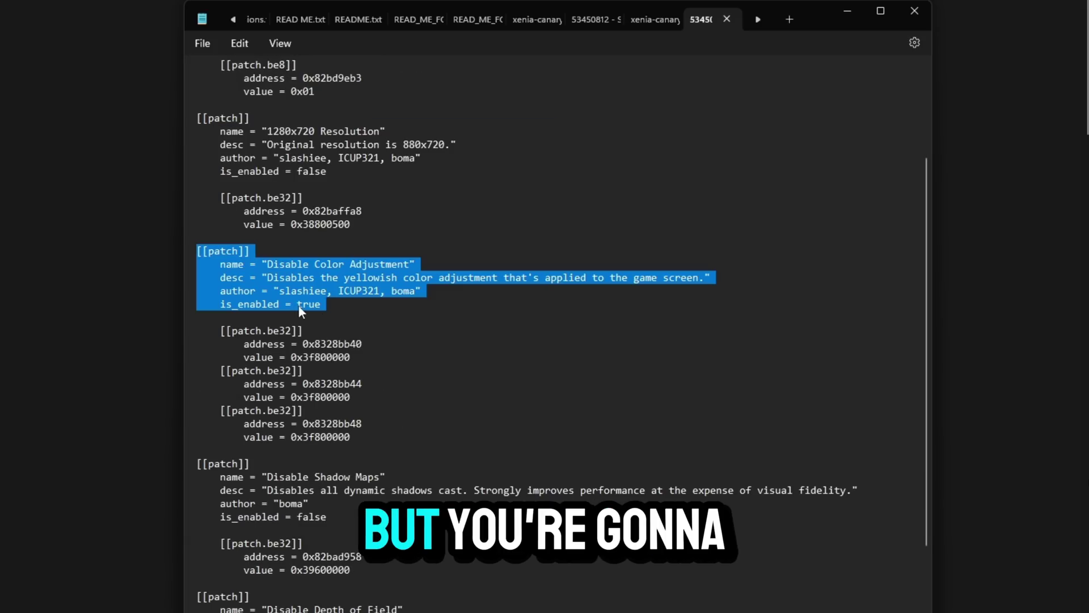
pyautogui.scroll(1, 409, 315)
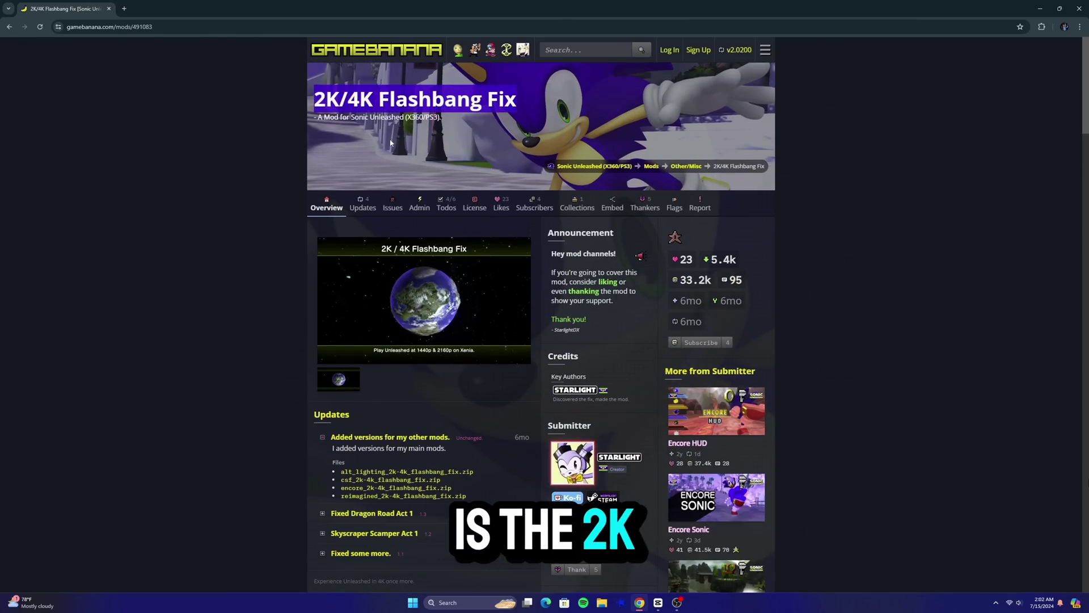
# Install the 2K/4K Flashbang Fix through its Unleashed Mod Manager 1-click button, allowing Chrome to open it
pyautogui.click(391, 143)
pyautogui.scroll(-5, 428, 144)
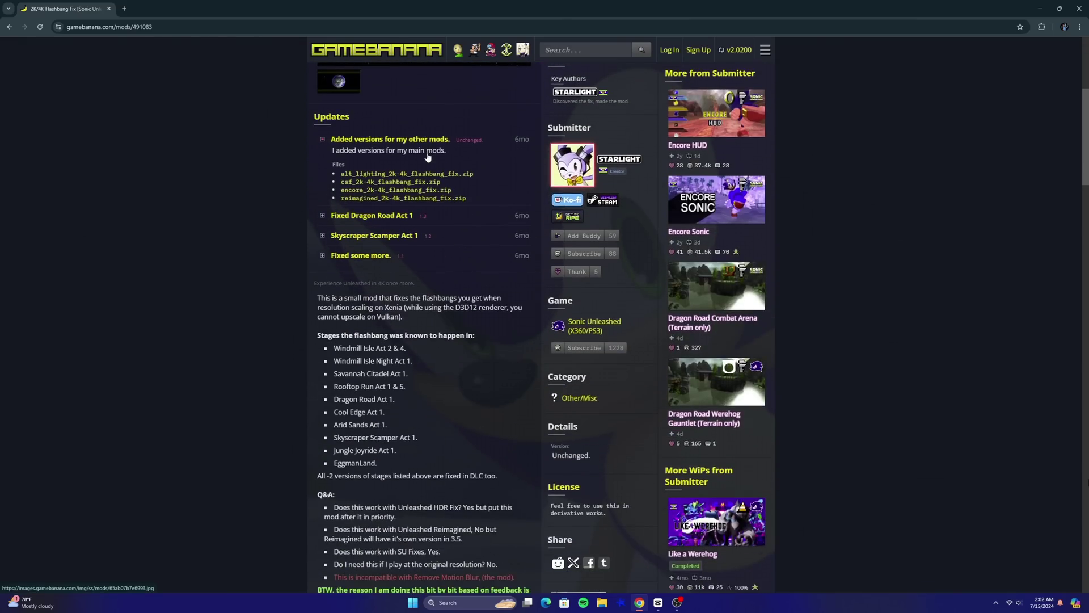
pyautogui.scroll(-9, 428, 157)
pyautogui.scroll(-2, 405, 206)
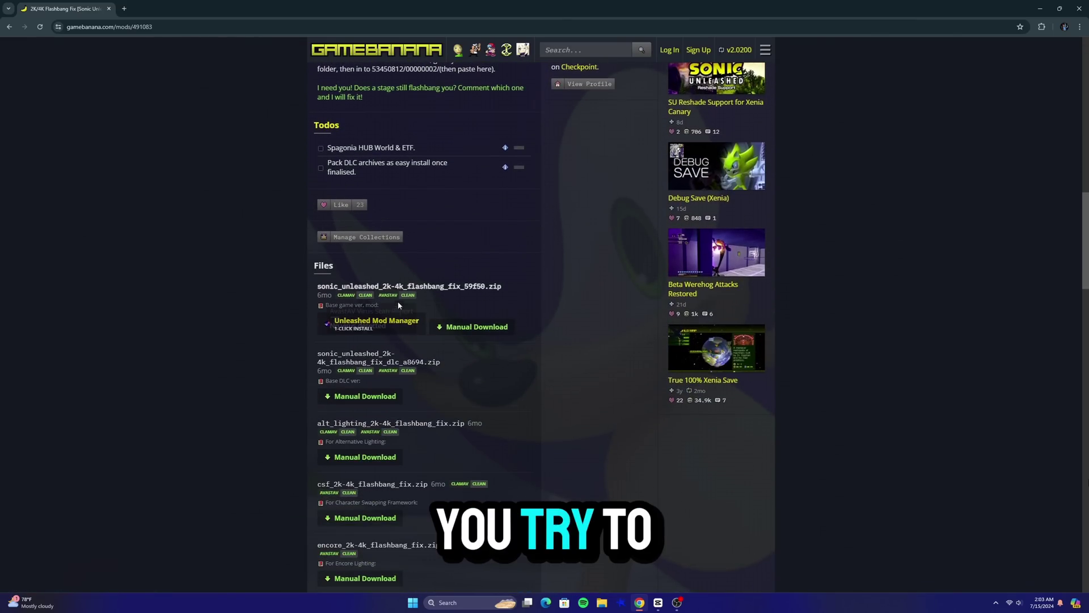
pyautogui.click(378, 326)
pyautogui.click(572, 110)
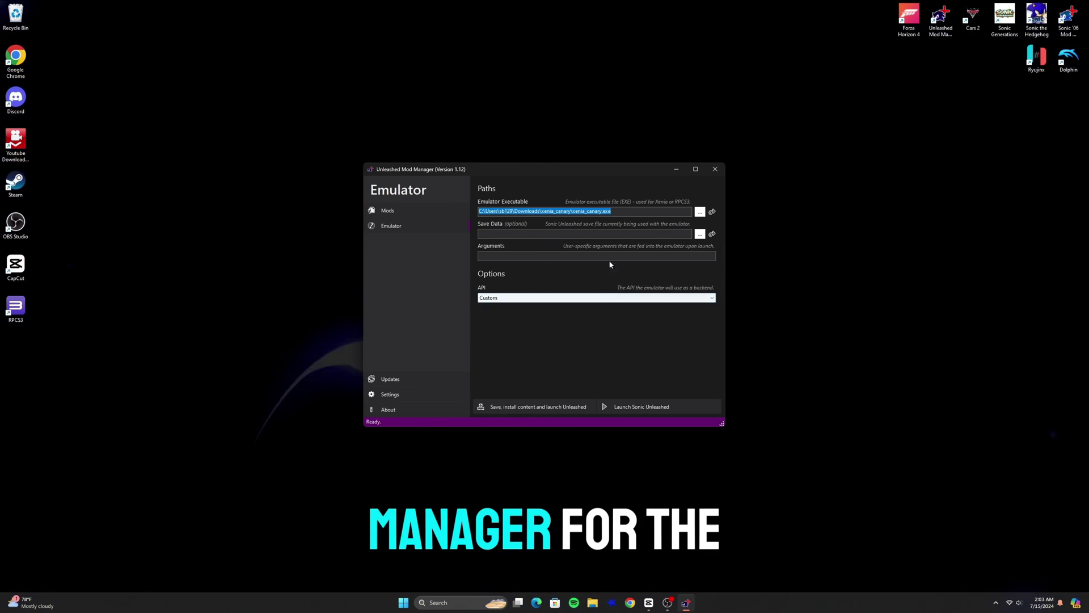
# Set the emulator API to DirectX 12, then save, install content and launch Unleashed
pyautogui.click(496, 298)
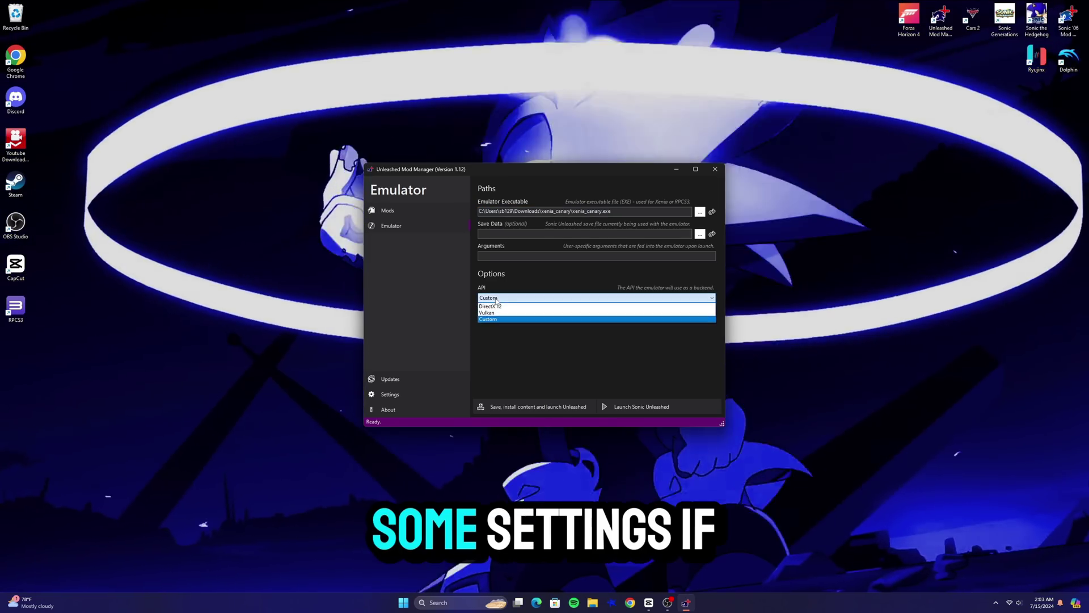
pyautogui.click(491, 306)
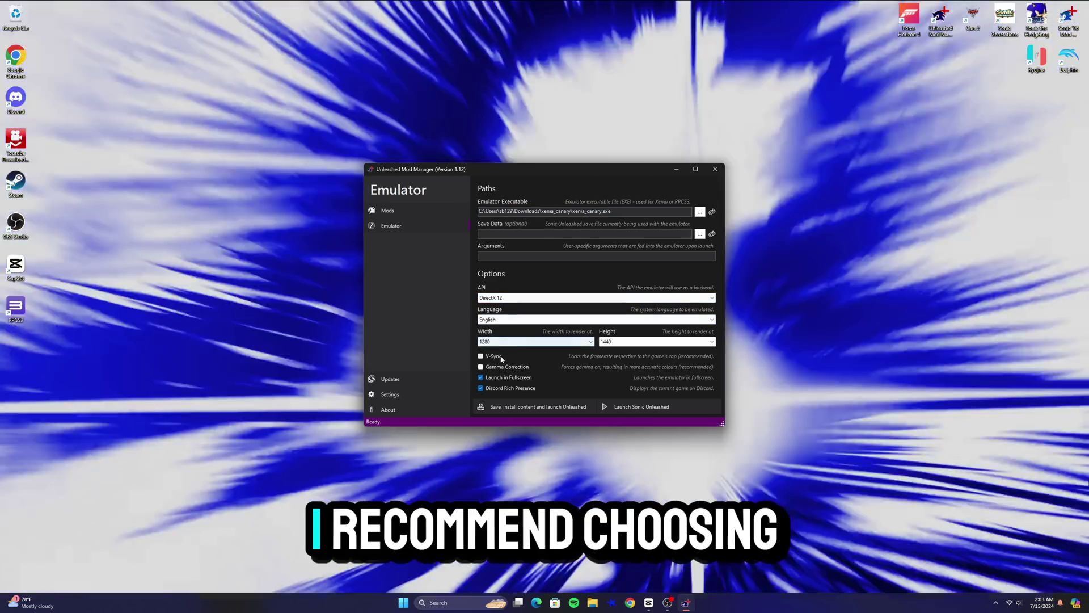
pyautogui.click(510, 298)
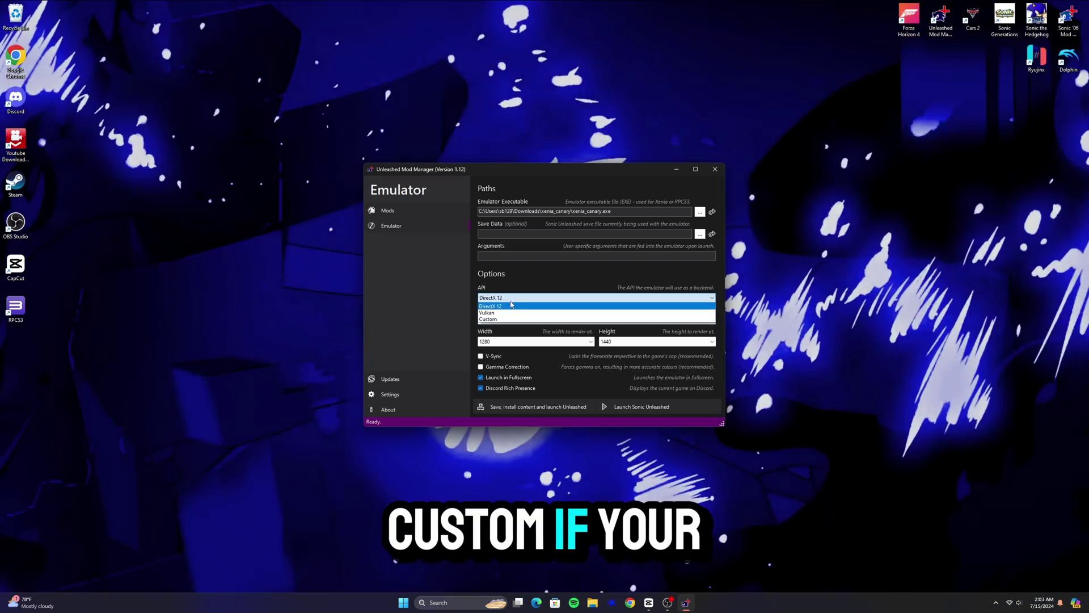
pyautogui.click(492, 319)
pyautogui.click(497, 298)
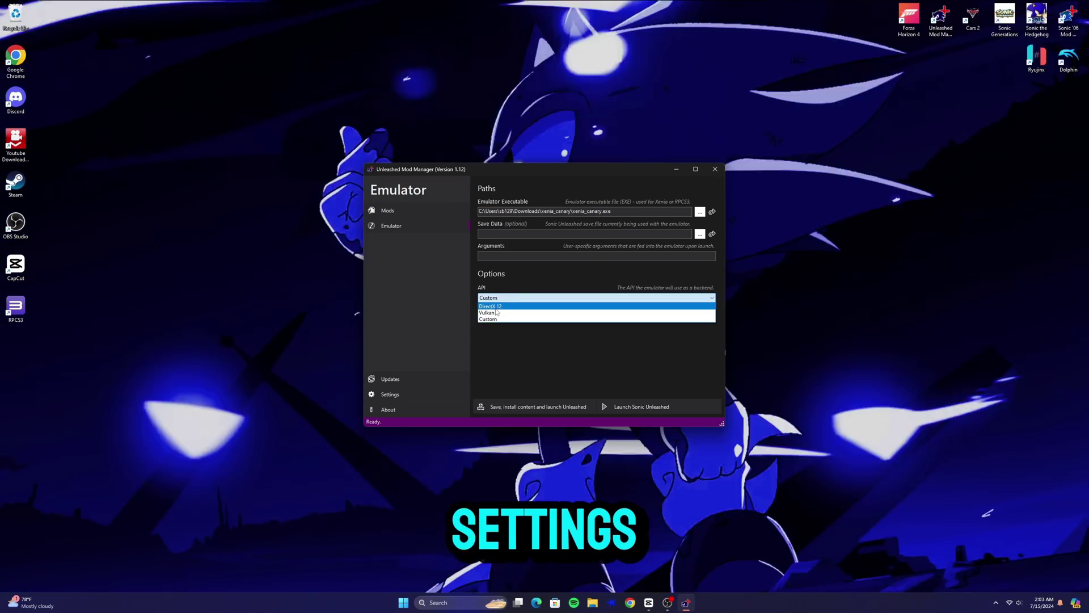
pyautogui.click(490, 303)
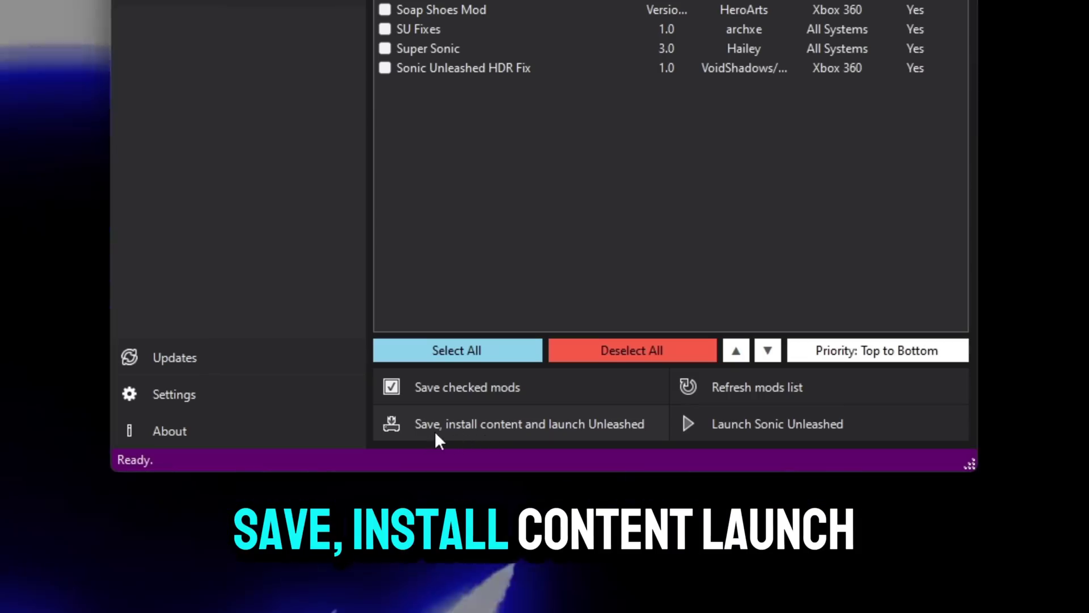
pyautogui.click(437, 428)
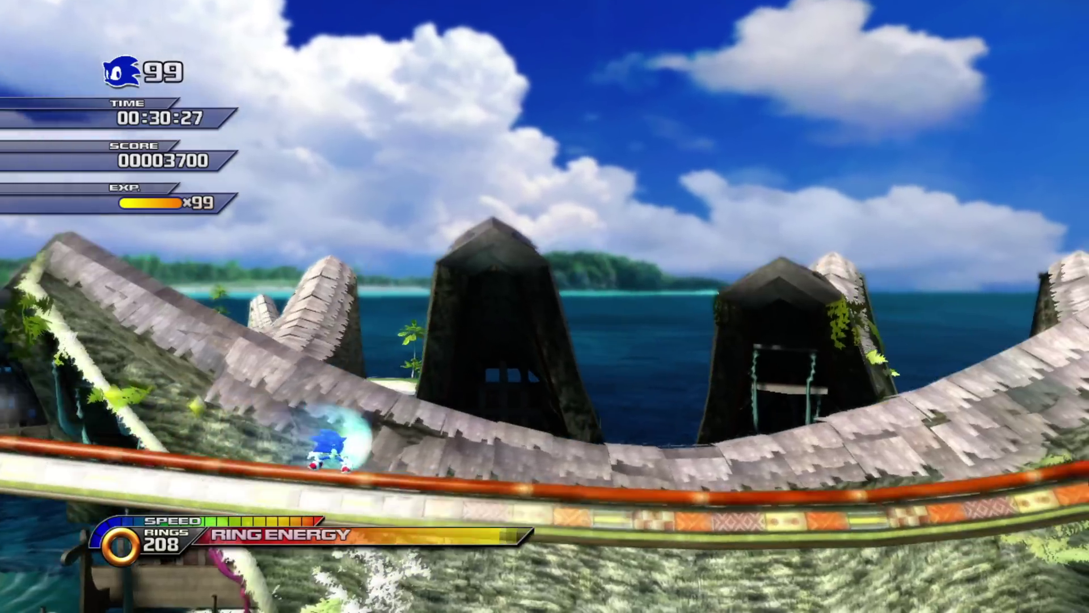